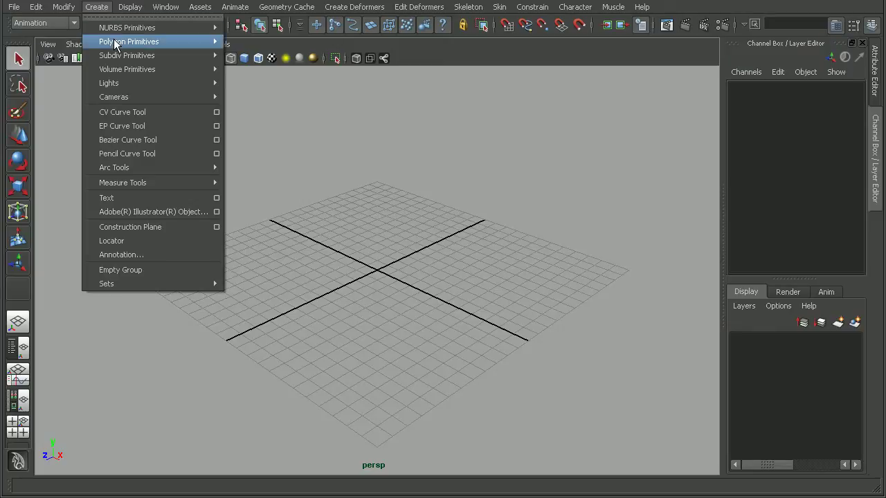
# - Create a polygon cube at the origin, frame it, and switch to smooth shading
pyautogui.moveTo(111, 41)
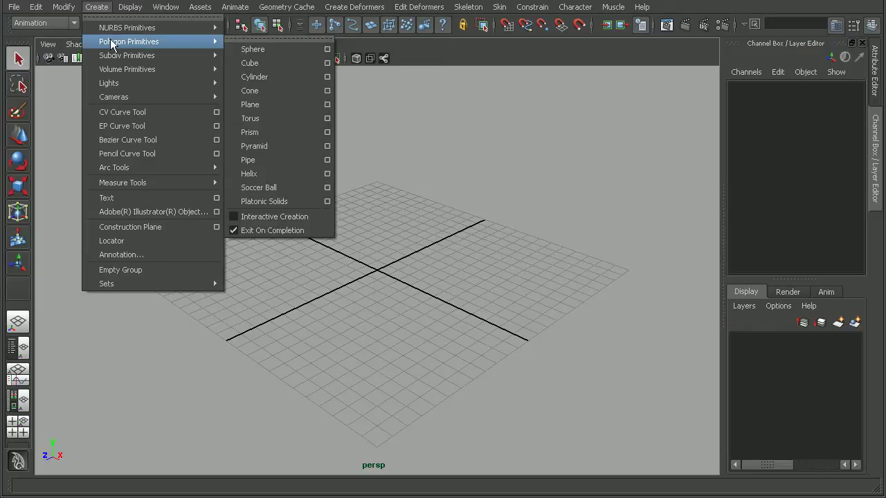
pyautogui.click(287, 63)
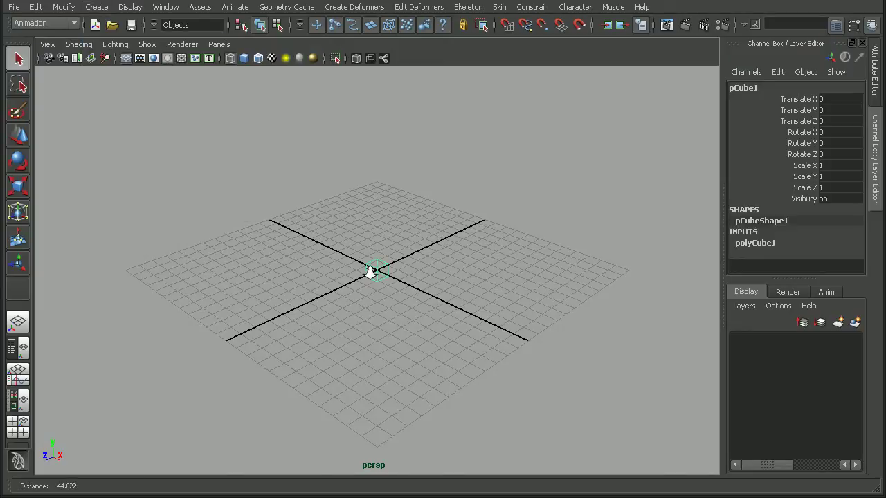
pyautogui.press('f')
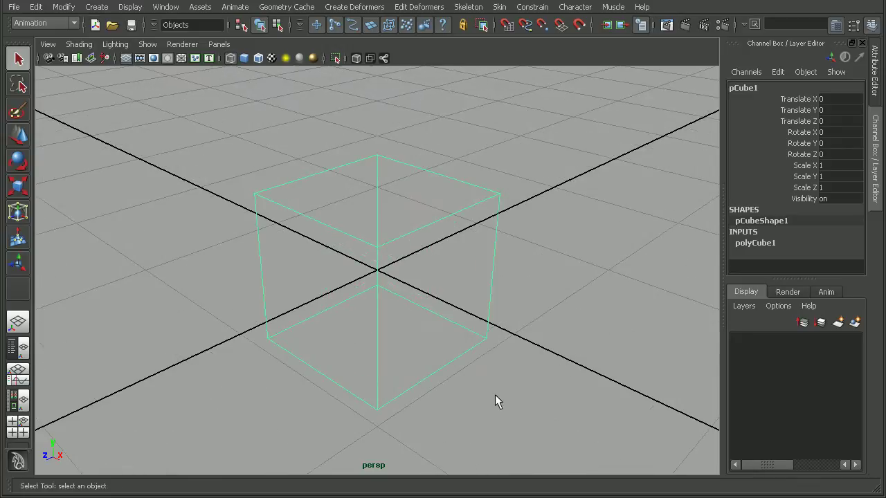
pyautogui.press('5')
pyautogui.keyDown('alt'); pyautogui.moveTo(497, 398); pyautogui.dragTo(532, 316); pyautogui.keyUp('alt')
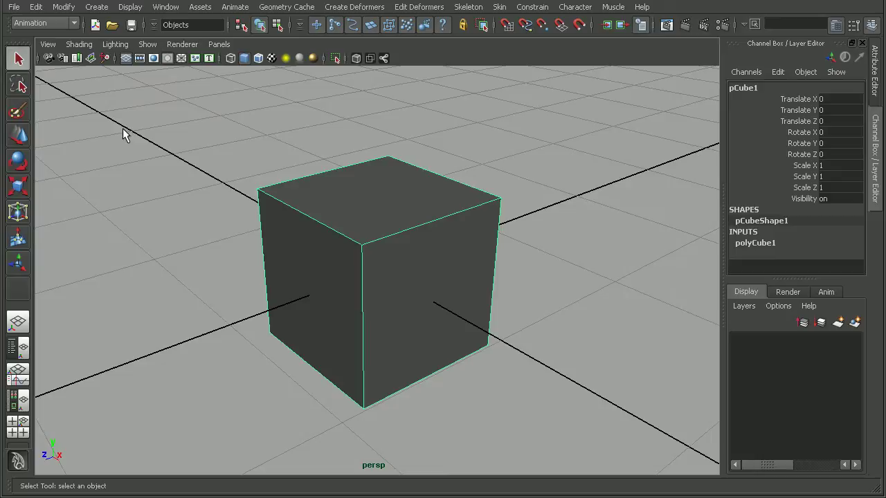
# - Cycle through the Move, Rotate and Scale tools, then orbit and dolly around the cube
pyautogui.click(13, 137)
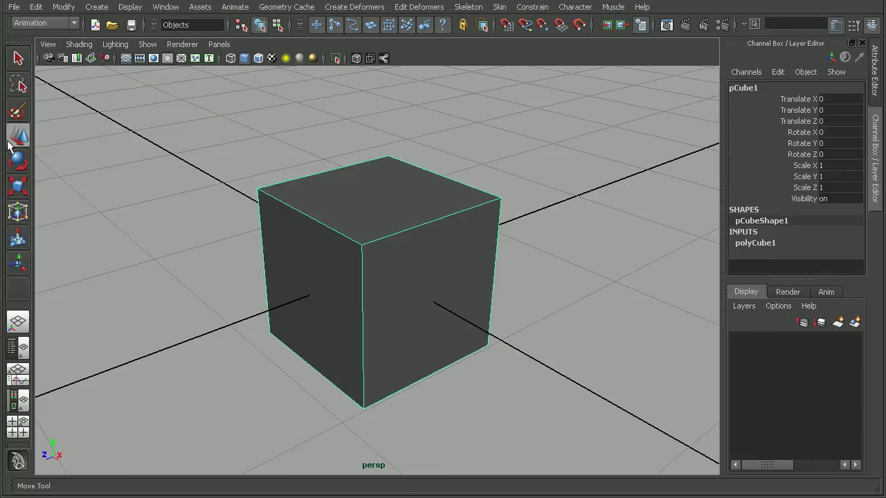
pyautogui.click(23, 159)
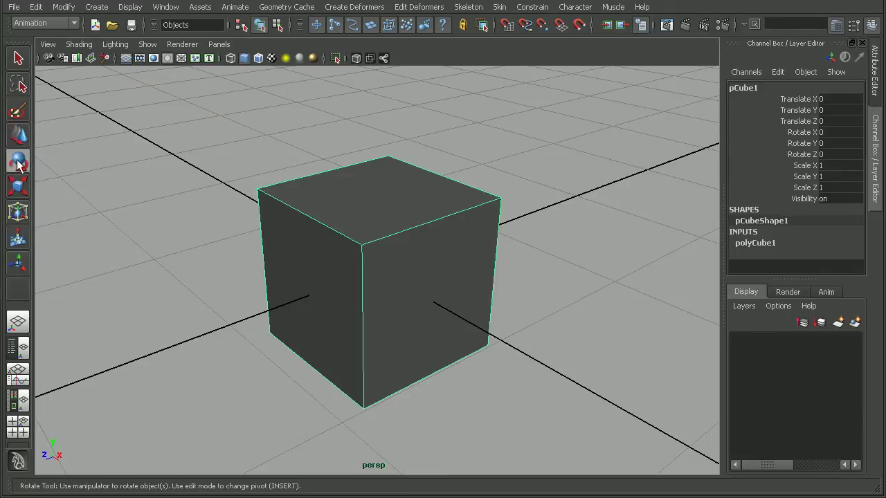
pyautogui.click(18, 187)
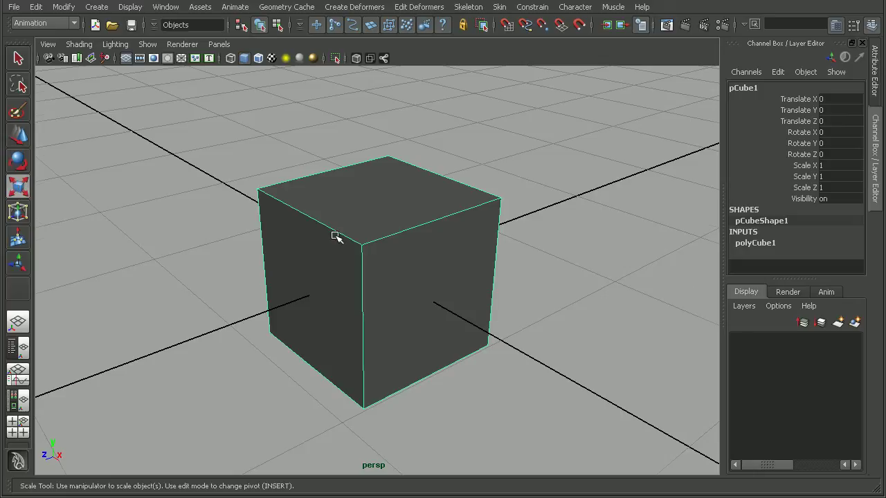
pyautogui.keyDown('alt'); pyautogui.moveTo(336, 239); pyautogui.dragTo(407, 221); pyautogui.keyUp('alt')
pyautogui.keyDown('alt'); pyautogui.moveTo(346, 323); pyautogui.dragTo(454, 293); pyautogui.keyUp('alt')
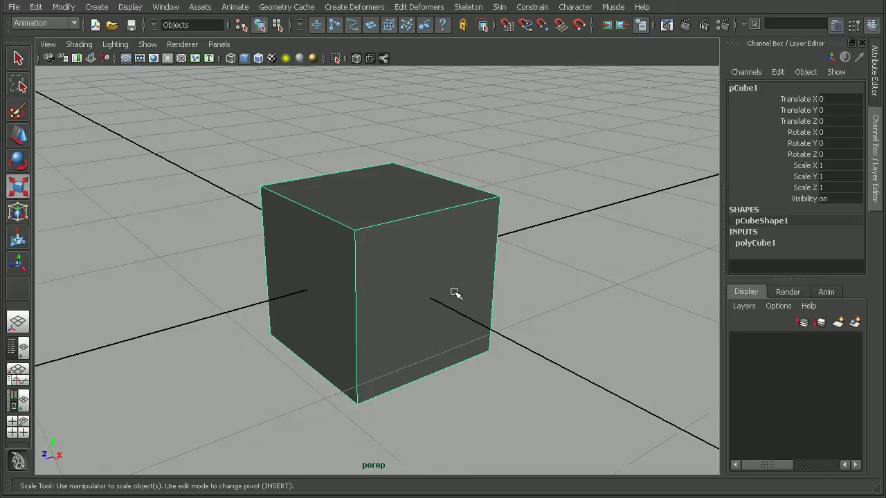
pyautogui.keyDown('alt'); pyautogui.moveTo(436, 339); pyautogui.dragTo(309, 211, button='right'); pyautogui.keyUp('alt')
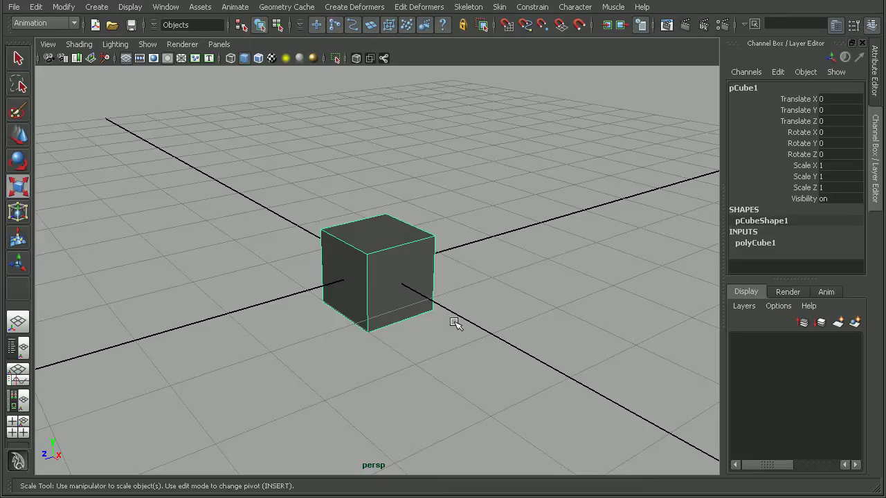
pyautogui.keyDown('alt'); pyautogui.moveTo(404, 304); pyautogui.dragTo(439, 307); pyautogui.keyUp('alt')
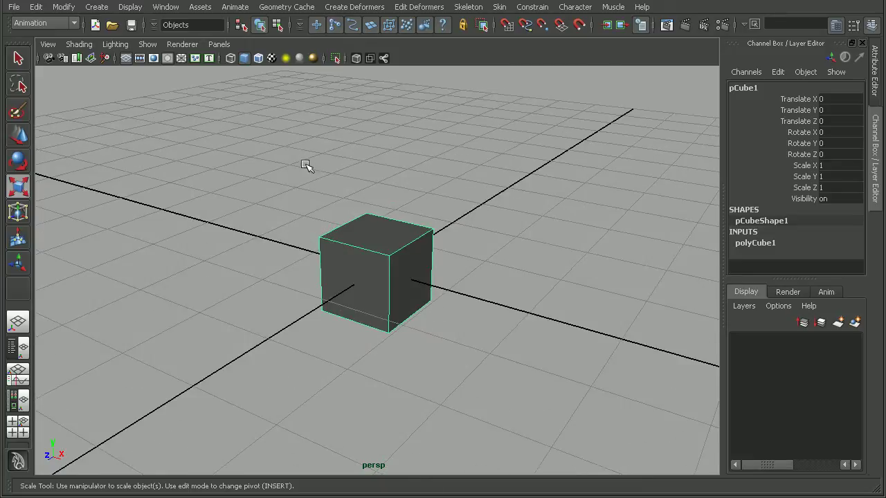
pyautogui.moveTo(492, 379)
pyautogui.keyDown('alt'); pyautogui.mouseDown()
pyautogui.moveTo(496, 371)
pyautogui.moveTo(477, 375)
pyautogui.mouseUp(); pyautogui.keyUp('alt')
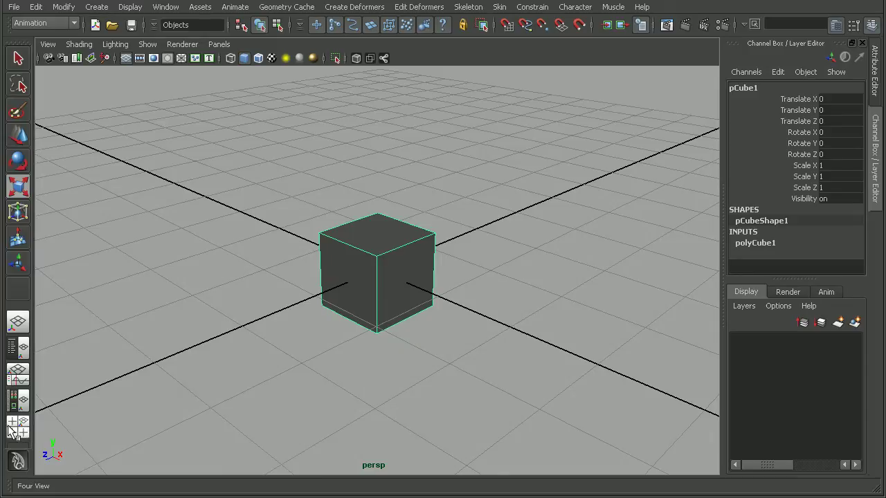
# - Switch to the four-view layout and rotate the cube 10.804° about Z
pyautogui.click(19, 429)
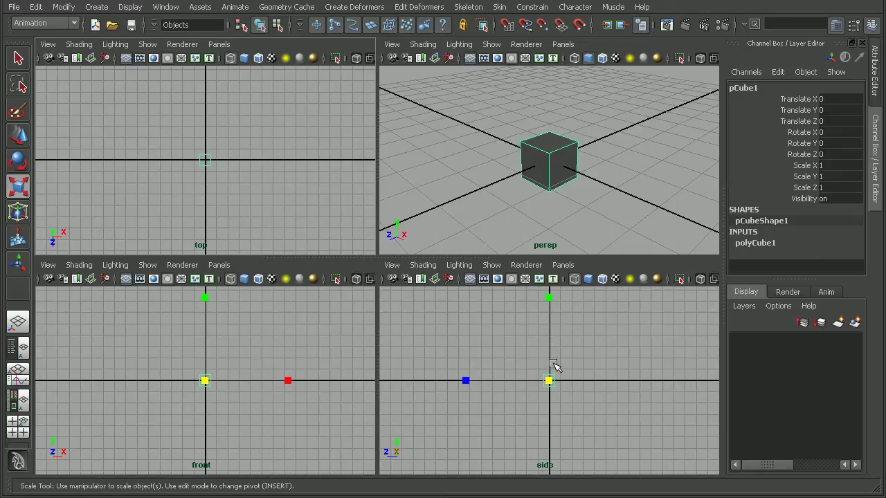
pyautogui.click(19, 166)
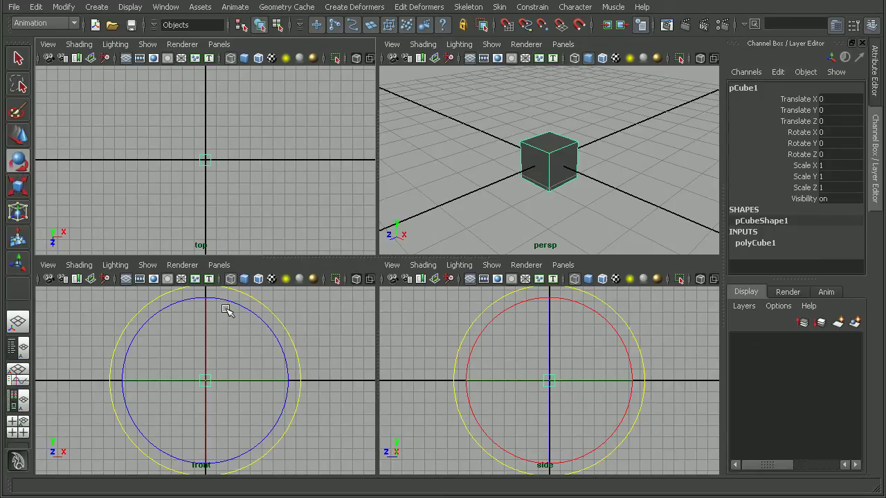
pyautogui.moveTo(229, 306)
pyautogui.mouseDown()
pyautogui.moveTo(275, 327)
pyautogui.moveTo(281, 398)
pyautogui.moveTo(265, 326)
pyautogui.moveTo(217, 303)
pyautogui.mouseUp()
# - Move the cube to -0.244, -1.222, -0.672 in the front and side views, framing each
pyautogui.click(18, 135)
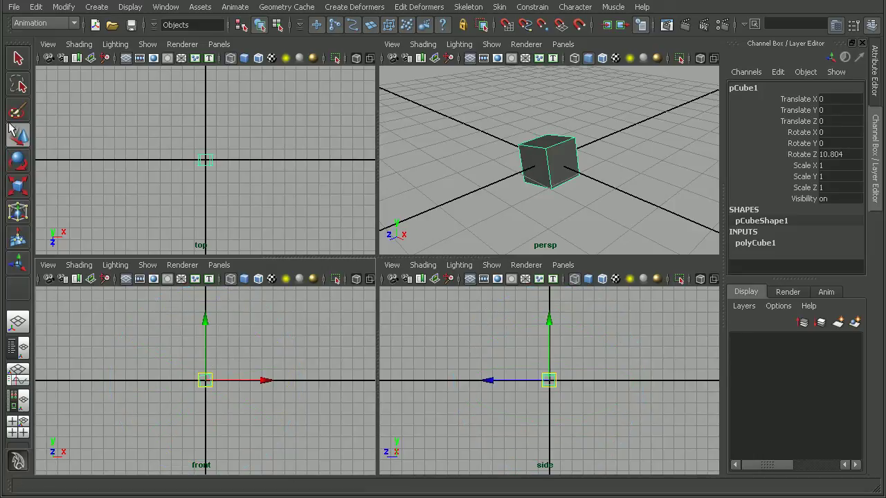
pyautogui.moveTo(204, 380)
pyautogui.mouseDown()
pyautogui.moveTo(217, 392)
pyautogui.moveTo(212, 336)
pyautogui.moveTo(194, 389)
pyautogui.moveTo(202, 382)
pyautogui.mouseUp()
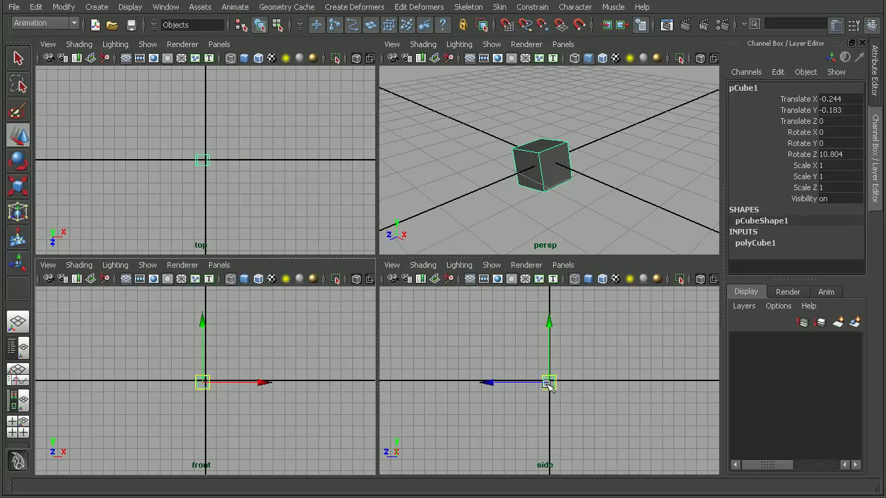
pyautogui.moveTo(549, 381); pyautogui.dragTo(558, 398)
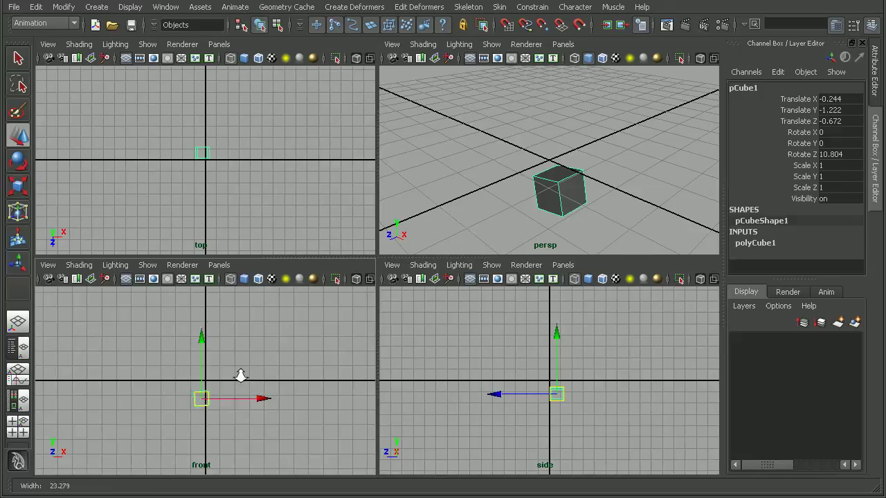
pyautogui.press('f')
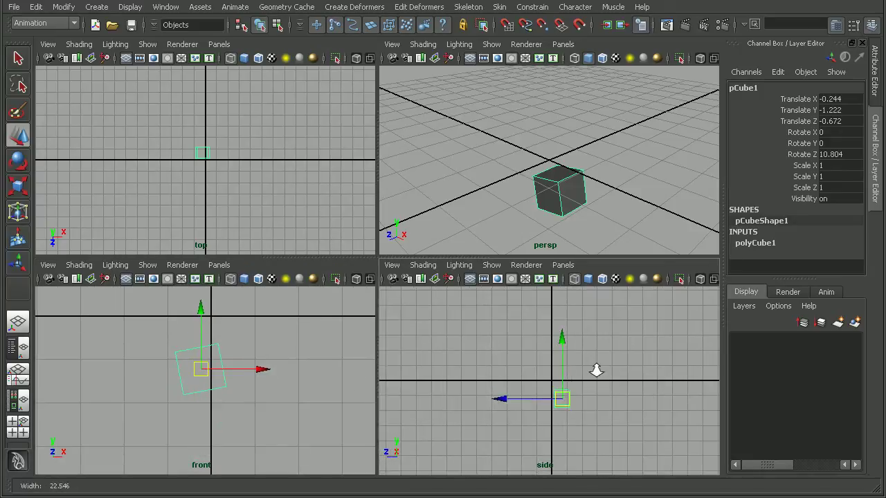
pyautogui.press('f')
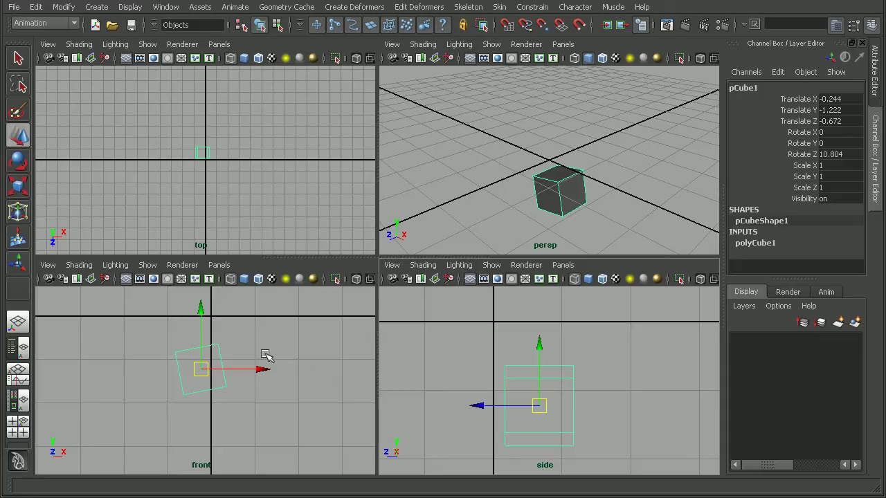
# - Re-enable manipulators in the perspective view and raise the cube to Translate Y -0.338
pyautogui.click(492, 45)
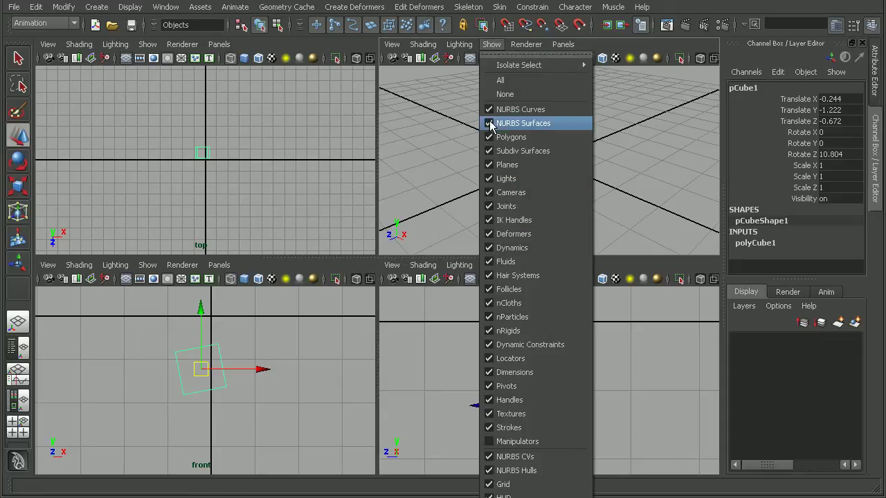
pyautogui.click(503, 443)
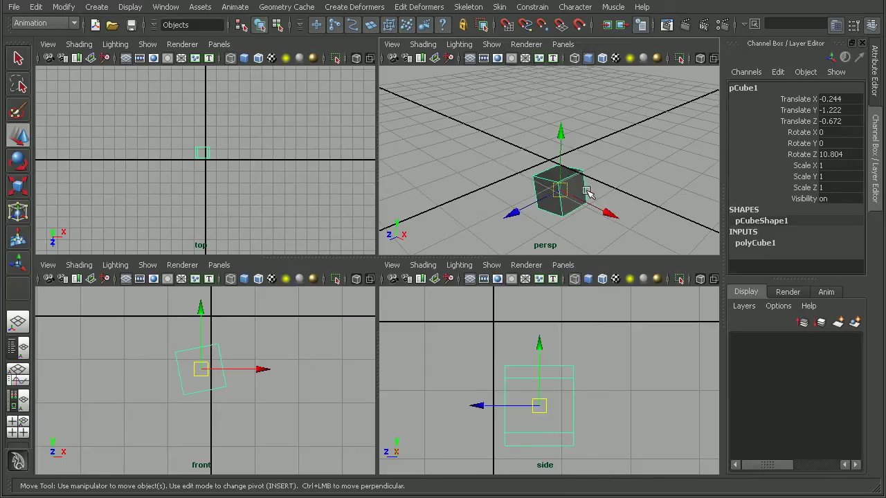
pyautogui.moveTo(562, 173); pyautogui.dragTo(609, 178)
# - Cycle through the Rotate and Scale tools and zoom the top view in on the cube
pyautogui.click(19, 161)
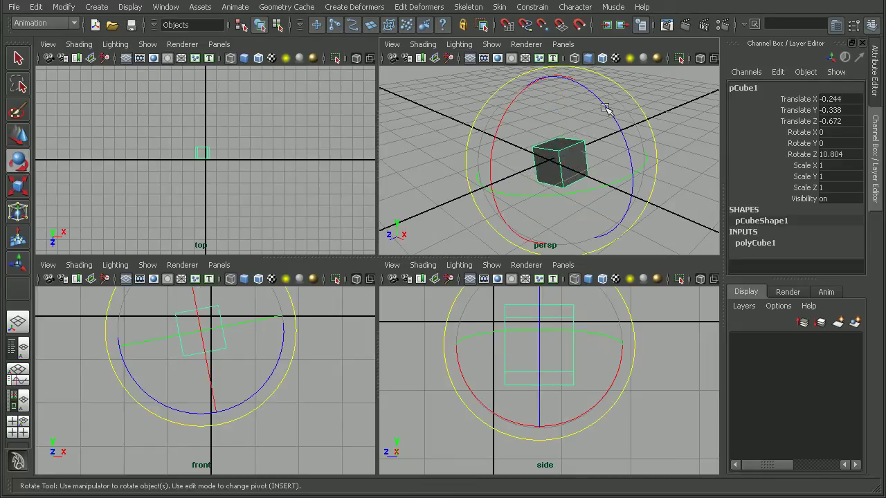
pyautogui.click(18, 186)
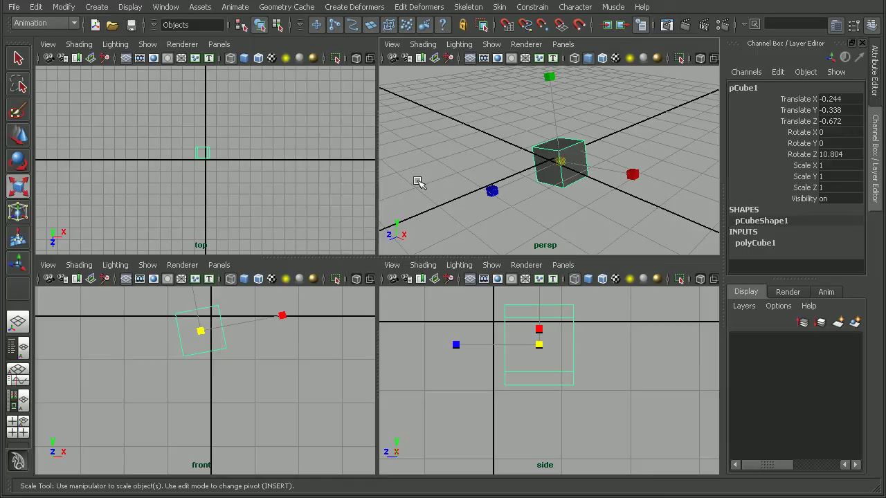
pyautogui.keyDown('alt'); pyautogui.moveTo(229, 174); pyautogui.dragTo(247, 205, button='right'); pyautogui.keyUp('alt')
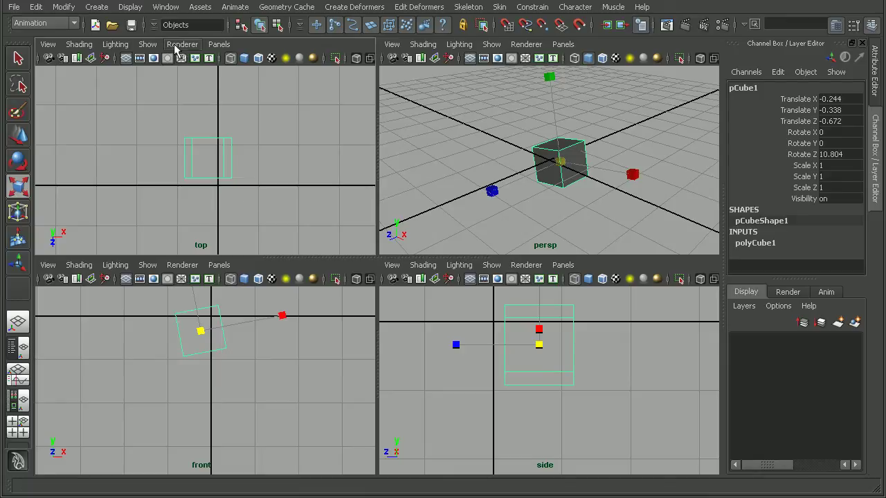
# - Open and close the top view's Show menu without changing anything
pyautogui.click(150, 45)
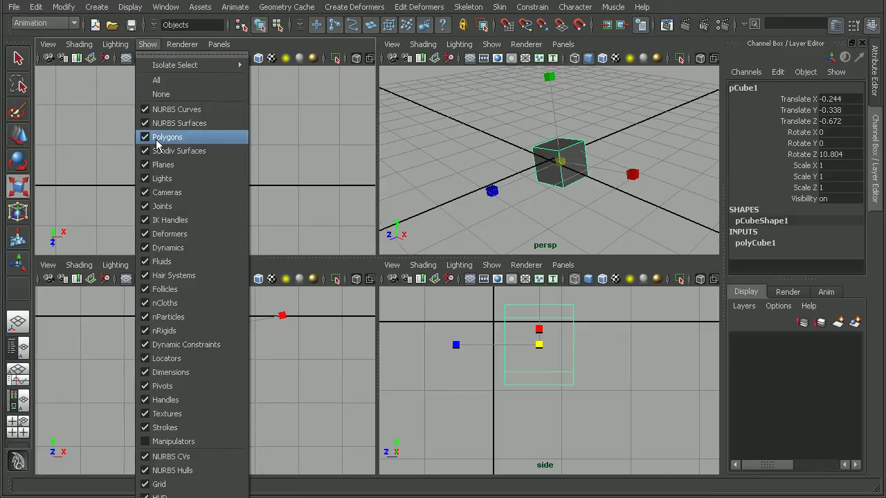
pyautogui.click(148, 45)
pyautogui.click(148, 45)
pyautogui.click(149, 45)
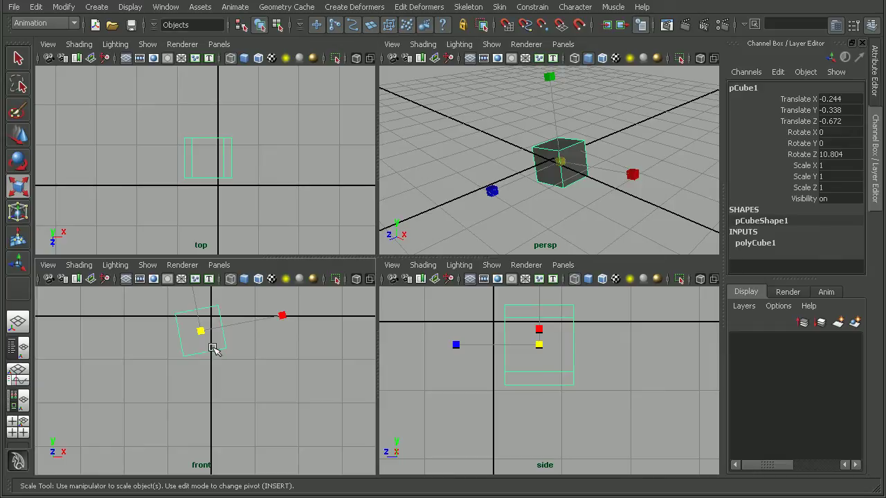
# - Tear off the front view's Show menu, uncheck Manipulators, and close the floating window
pyautogui.click(151, 265)
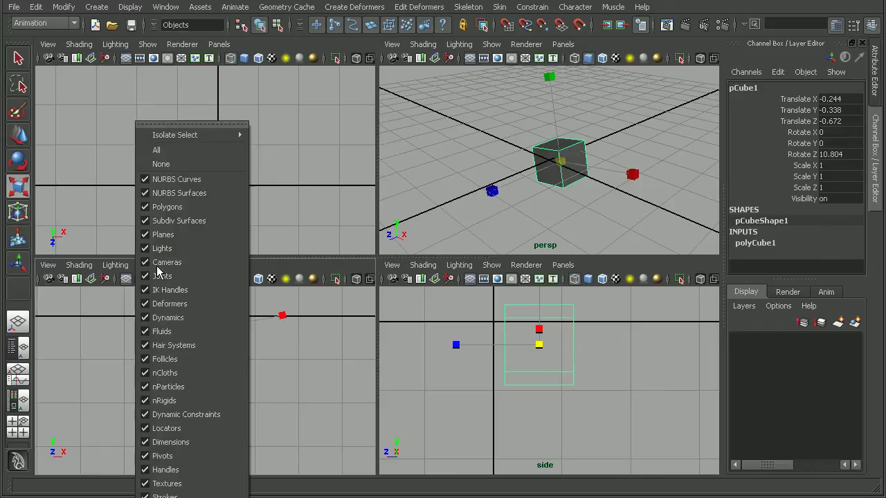
pyautogui.click(184, 125)
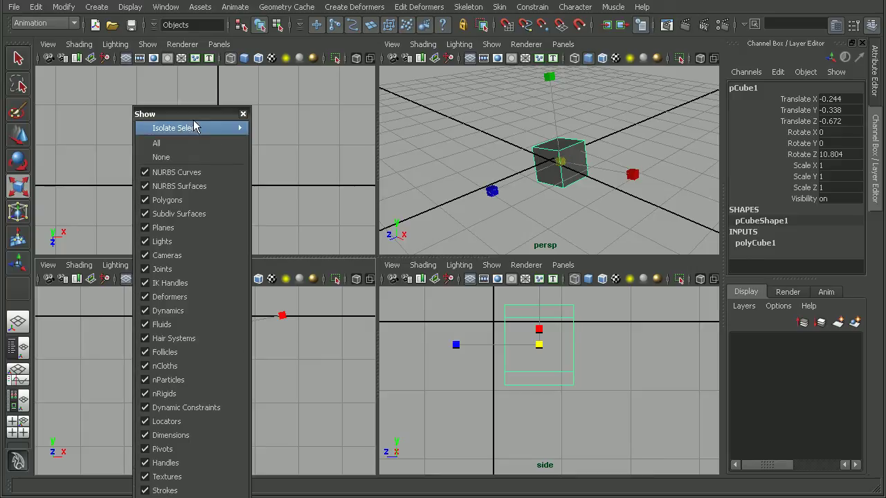
pyautogui.moveTo(178, 113); pyautogui.dragTo(180, 31)
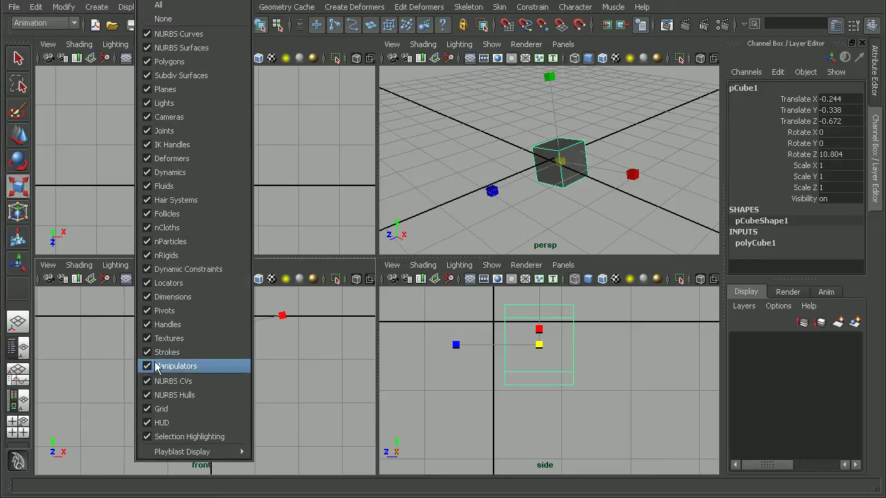
pyautogui.click(182, 366)
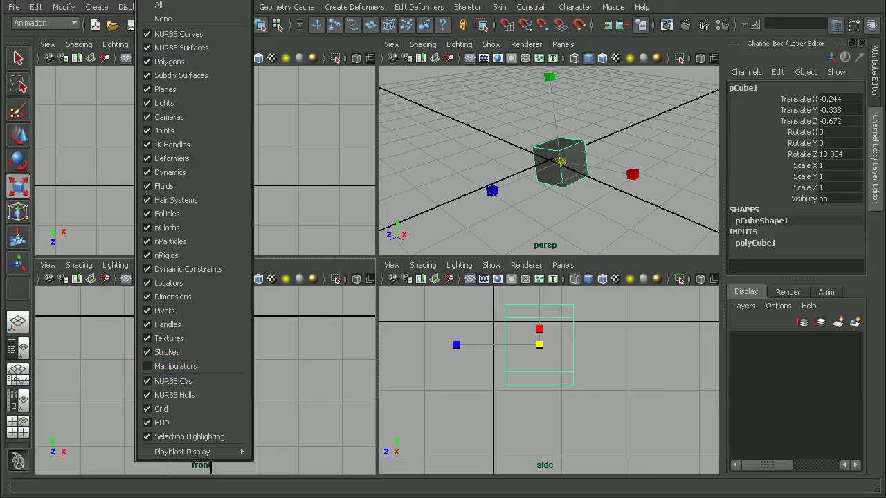
pyautogui.click(246, 0)
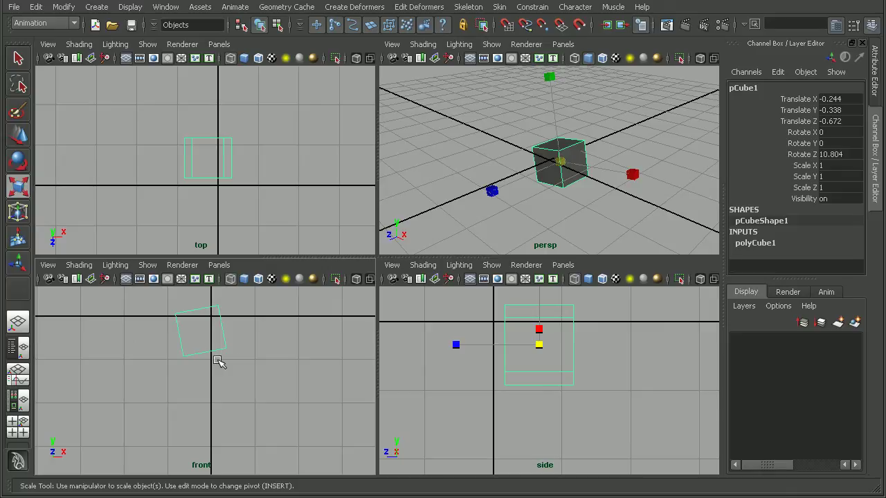
# - Reframe the front and side views, re-check Manipulators in the front view, and select the Move Tool
pyautogui.keyDown('alt'); pyautogui.moveTo(204, 323); pyautogui.dragTo(103, 352, button='right'); pyautogui.keyUp('alt')
pyautogui.keyDown('alt'); pyautogui.moveTo(561, 337); pyautogui.dragTo(582, 354, button='middle'); pyautogui.keyUp('alt')
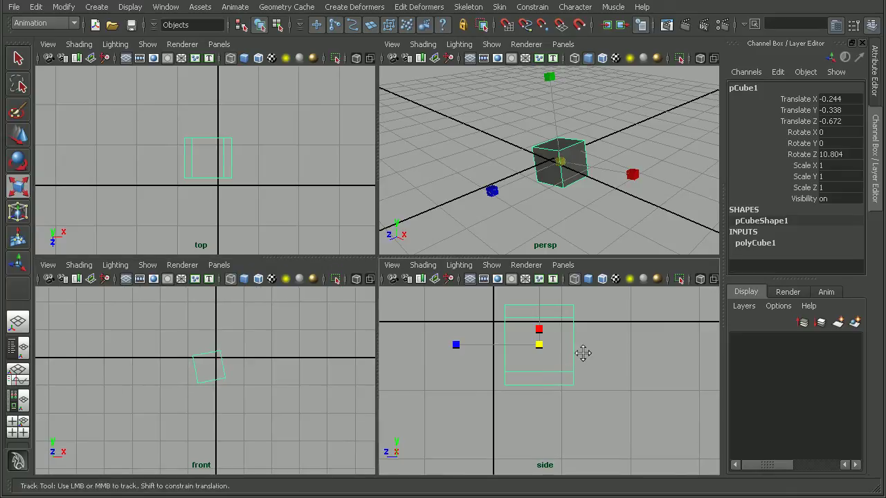
pyautogui.keyDown('alt'); pyautogui.moveTo(581, 354); pyautogui.dragTo(484, 355, button='right'); pyautogui.keyUp('alt')
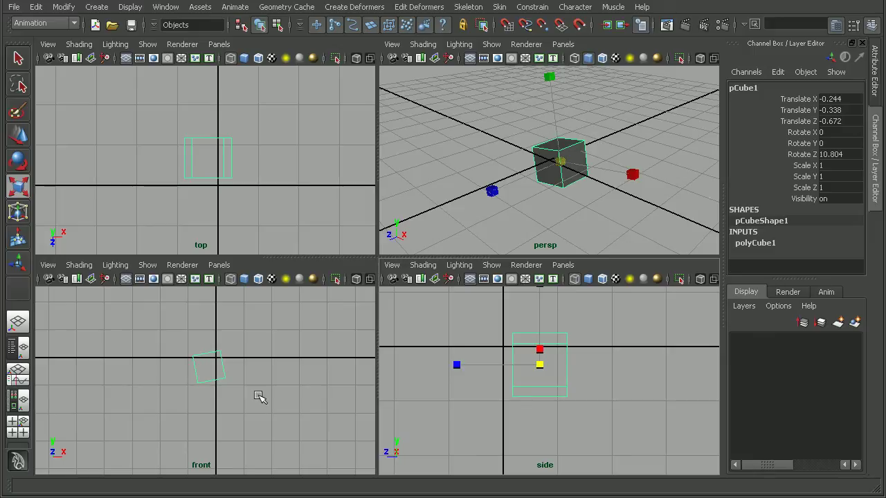
pyautogui.click(147, 265)
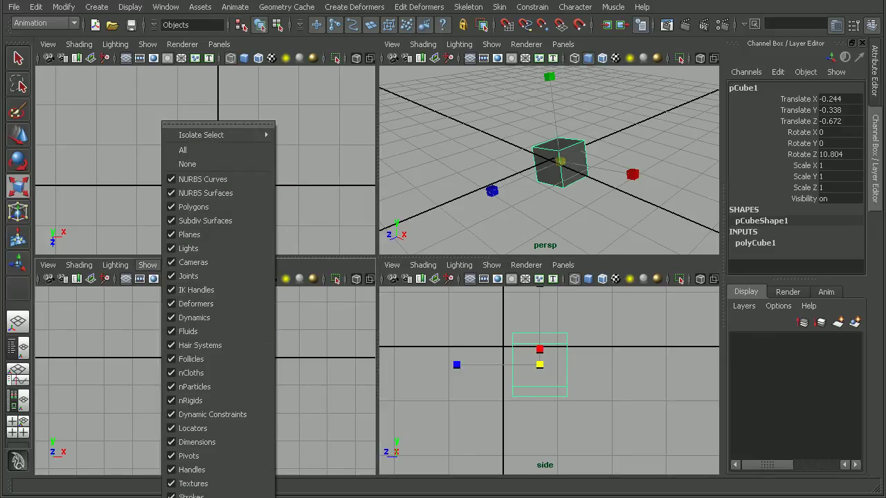
pyautogui.click(218, 124)
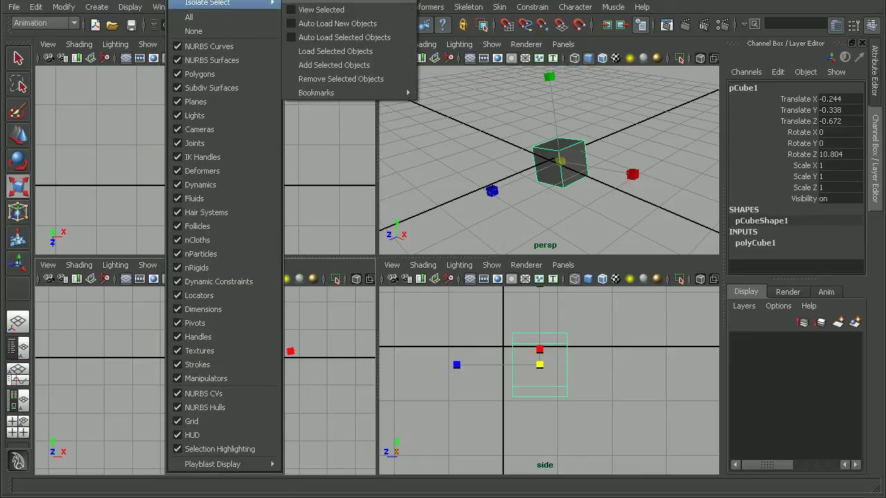
pyautogui.click(247, 110)
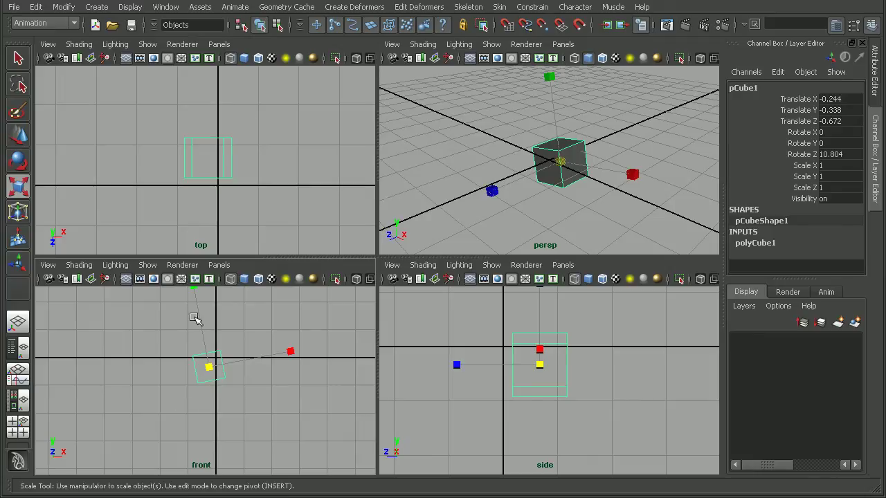
pyautogui.click(19, 135)
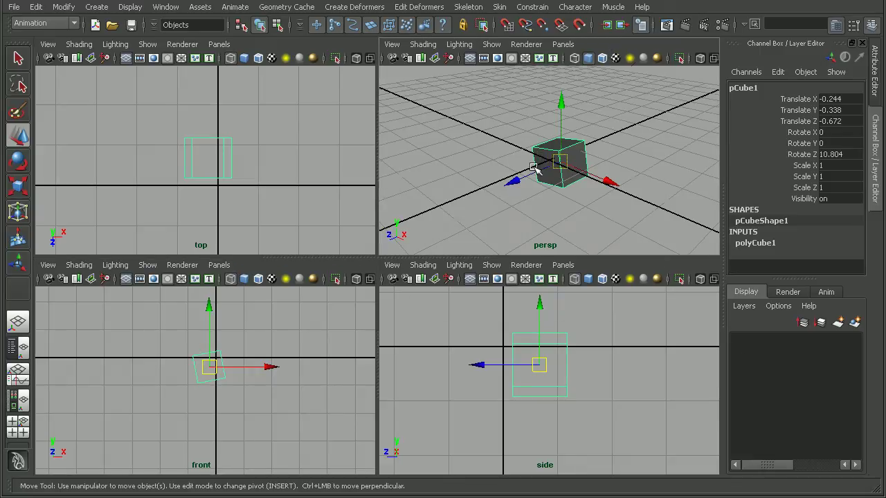
# - Maximize the perspective view, orbit the camera, and shrink the move manipulator with +/-
pyautogui.press('space')
pyautogui.keyDown('alt'); pyautogui.moveTo(514, 194); pyautogui.dragTo(515, 192, button='middle'); pyautogui.keyUp('alt')
pyautogui.keyDown('alt'); pyautogui.moveTo(516, 192); pyautogui.dragTo(444, 207); pyautogui.keyUp('alt')
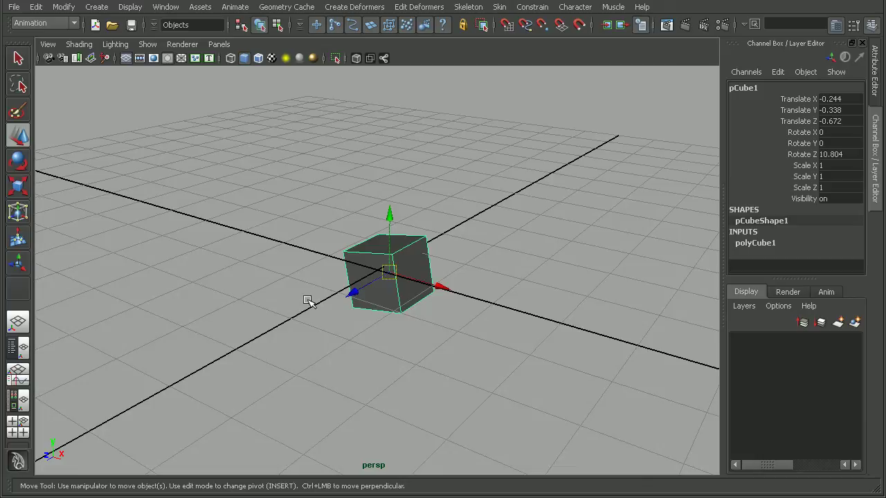
pyautogui.press('=')
pyautogui.press('=')
pyautogui.press('=')
pyautogui.press('=')
pyautogui.press('-')
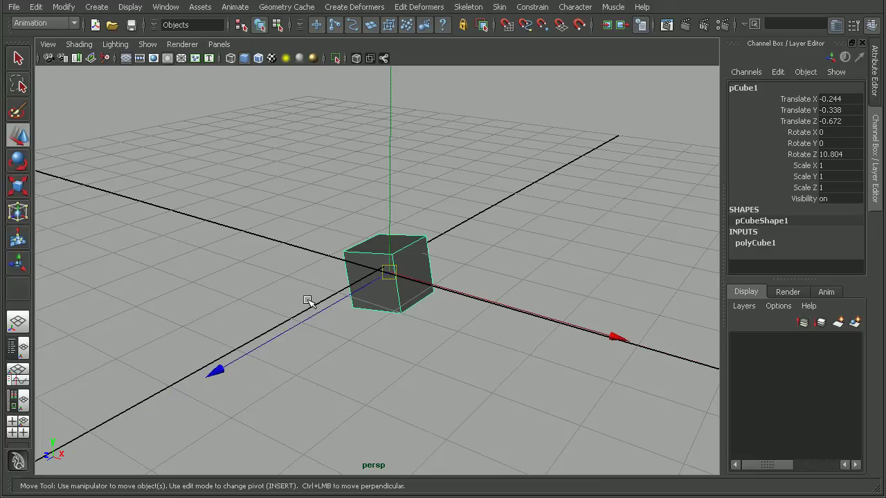
pyautogui.press('-')
pyautogui.press('-')
pyautogui.press('-')
pyautogui.press('-')
pyautogui.press('-')
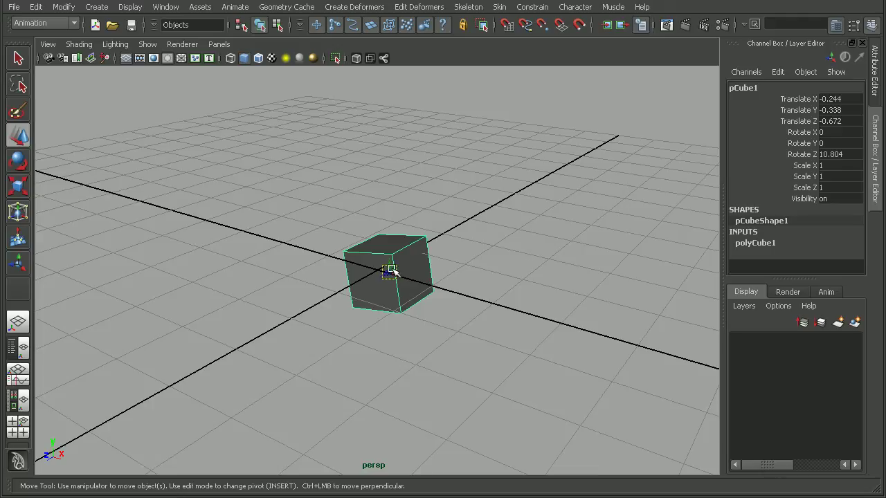
# - Reframe the camera around the cube, resize the move manipulator under half size, and open Show
pyautogui.scroll(5, 559, 283)
pyautogui.press('w')
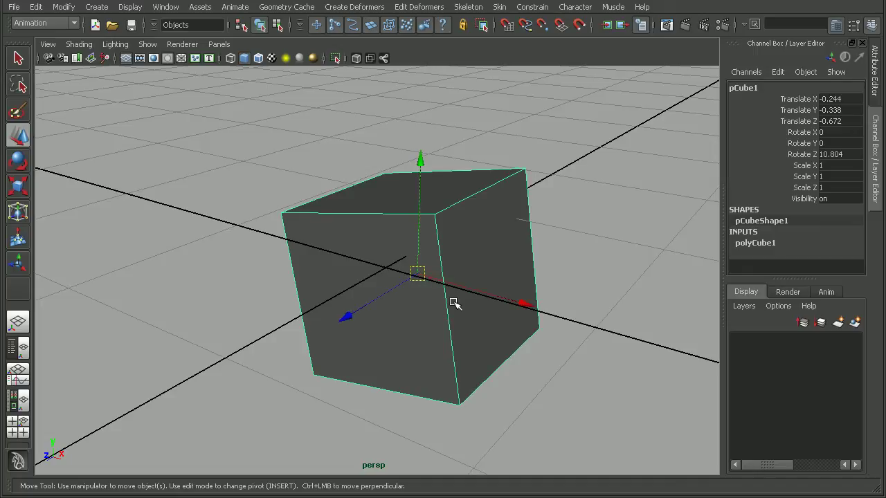
pyautogui.press('=')
pyautogui.press('=')
pyautogui.press('=')
pyautogui.press('=')
pyautogui.keyDown('alt'); pyautogui.moveTo(507, 302); pyautogui.dragTo(524, 288, button='middle'); pyautogui.keyUp('alt')
pyautogui.scroll(-4, 406, 164)
pyautogui.keyDown('alt'); pyautogui.moveTo(406, 164); pyautogui.dragTo(436, 270); pyautogui.keyUp('alt')
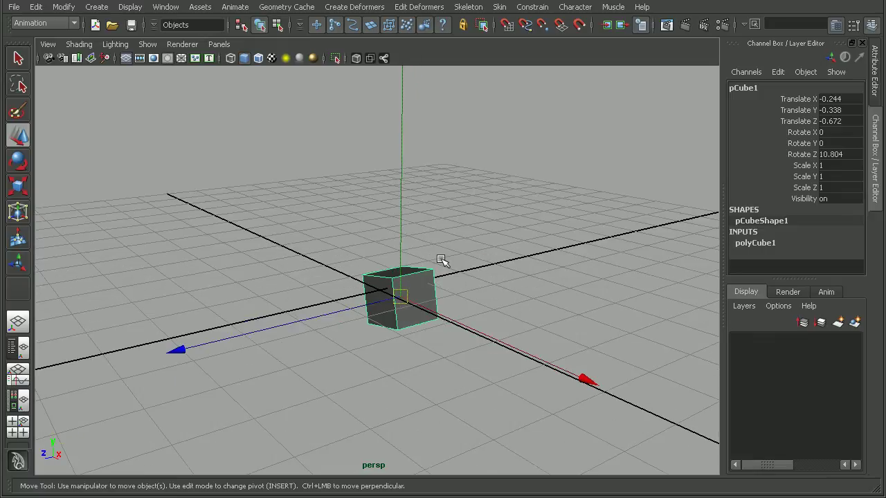
pyautogui.press('-')
pyautogui.press('-')
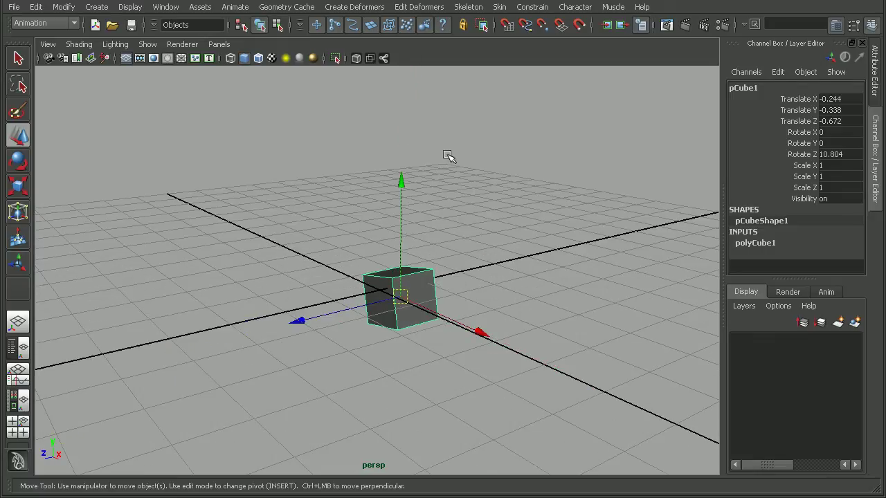
pyautogui.click(149, 45)
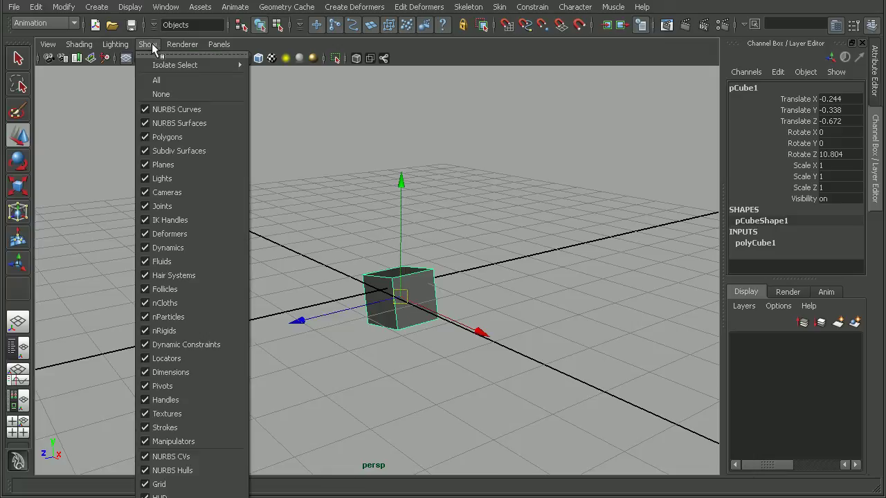